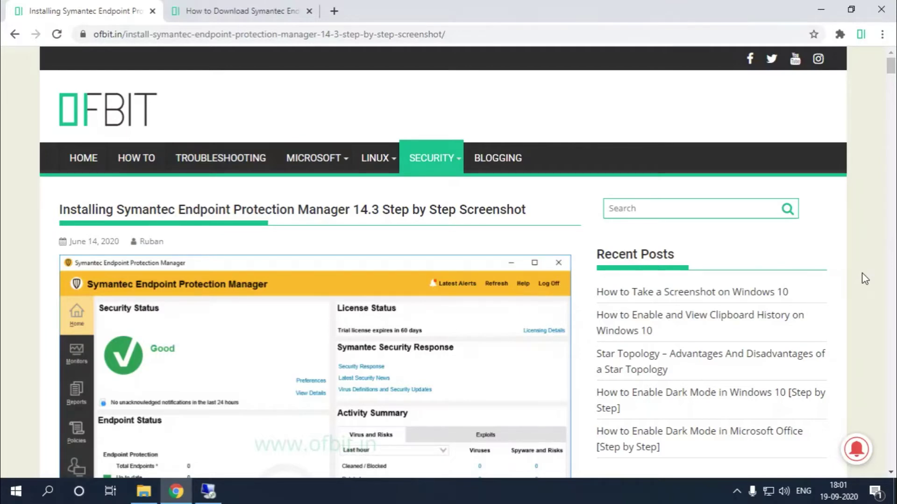
- Read the article past System Requirements and New Fixes to the download section, then switch to the download guide article
scroll(864, 278, "down", 15)
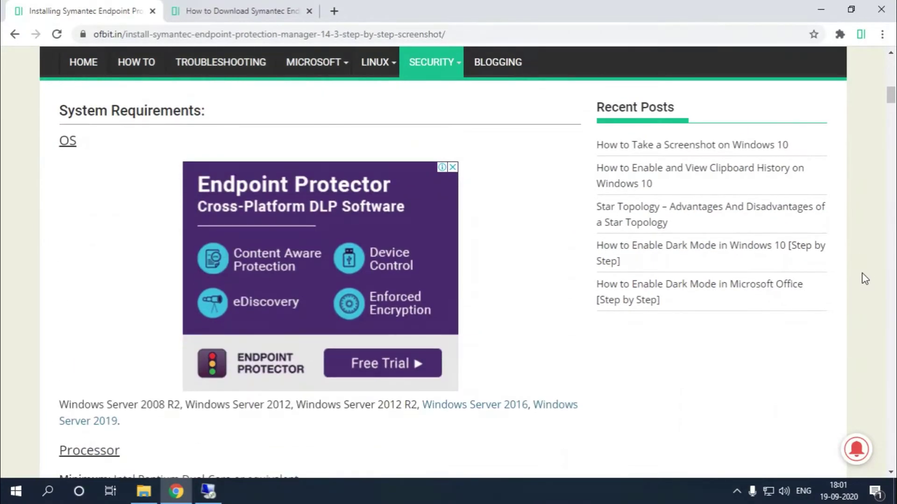
scroll(865, 279, "down", 2)
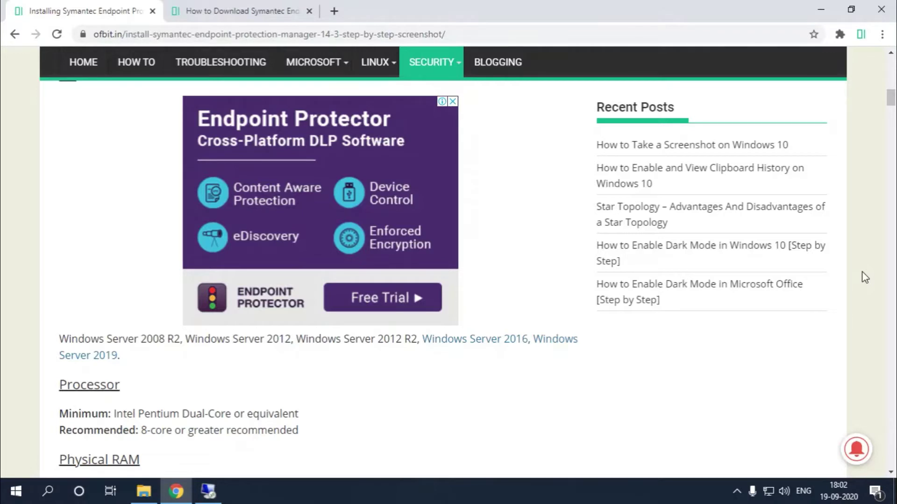
scroll(862, 278, "down", 3)
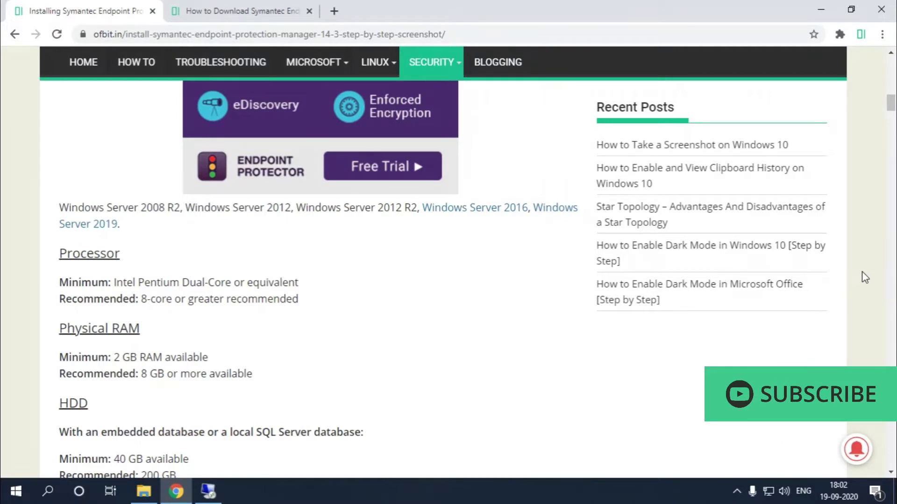
scroll(862, 272, "down", 2)
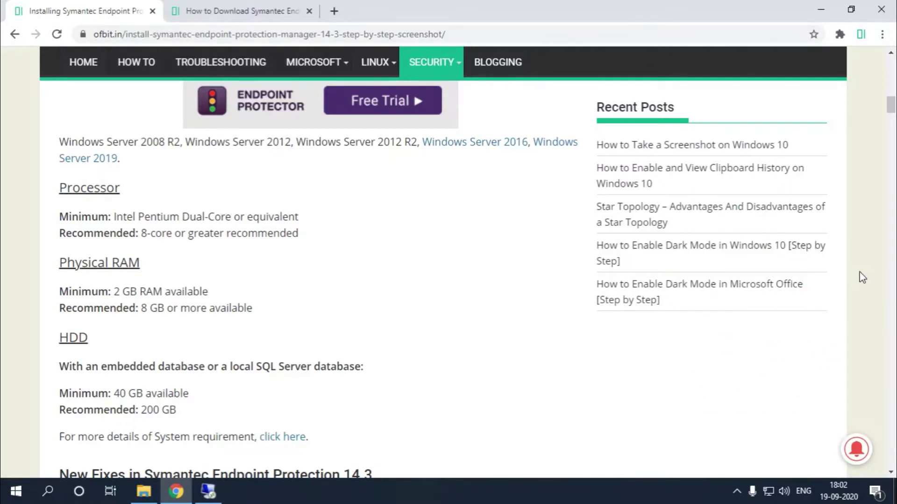
scroll(862, 278, "down", 2)
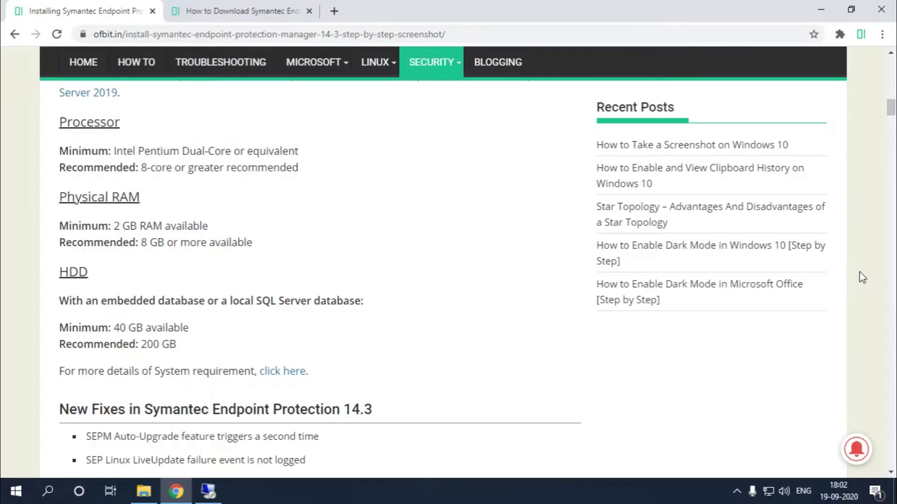
scroll(862, 277, "down", 3)
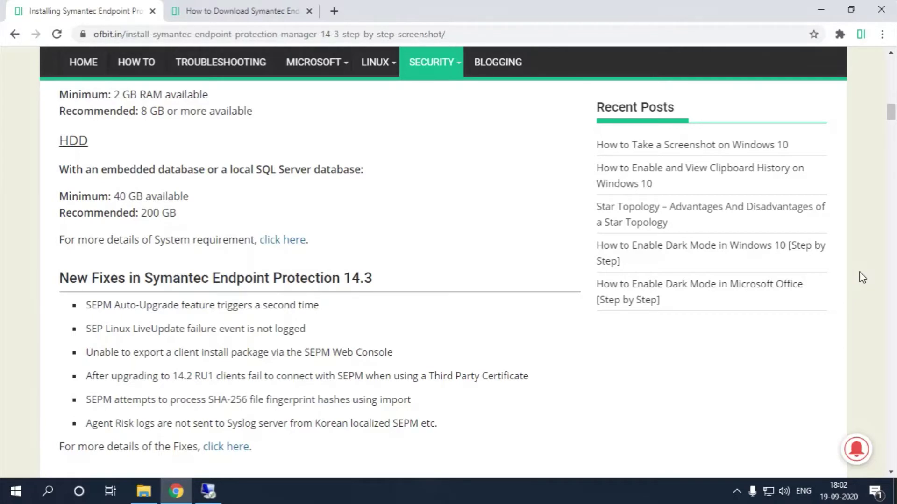
scroll(862, 278, "down", 1)
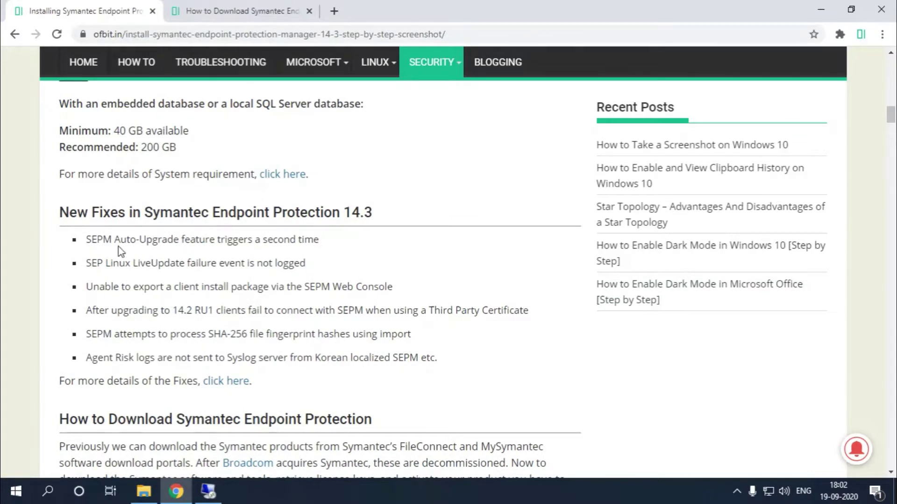
scroll(120, 251, "down", 2)
scroll(121, 251, "down", 2)
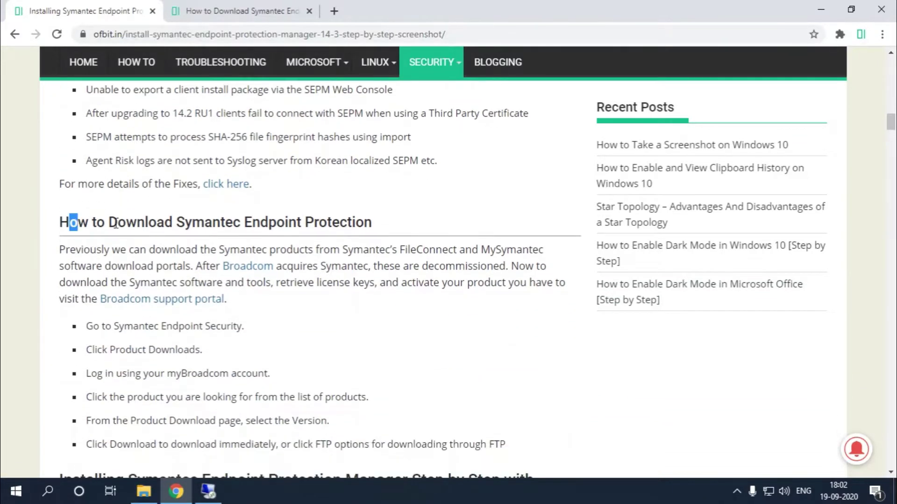
left_click_drag(70, 222, 406, 225)
left_click(271, 11)
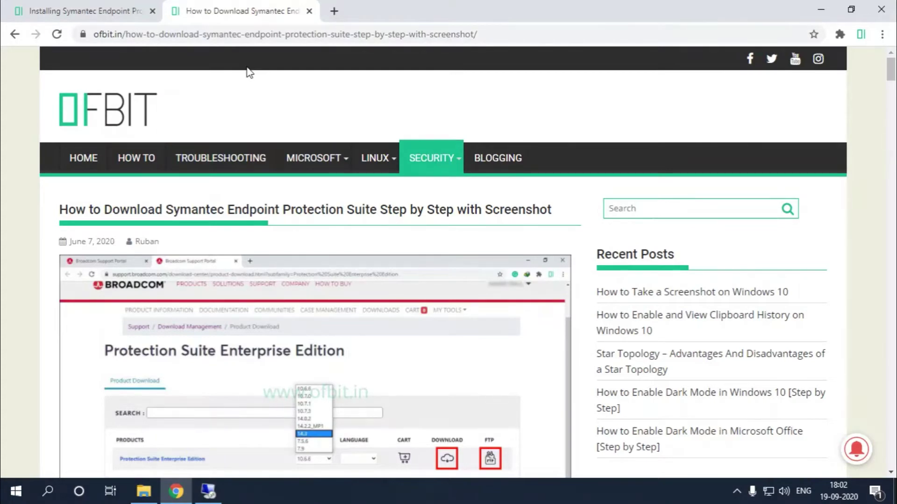
- Scroll through the introduction of the 'How to Download Symantec Endpoint Protection Suite' article
scroll(249, 73, "down", 1)
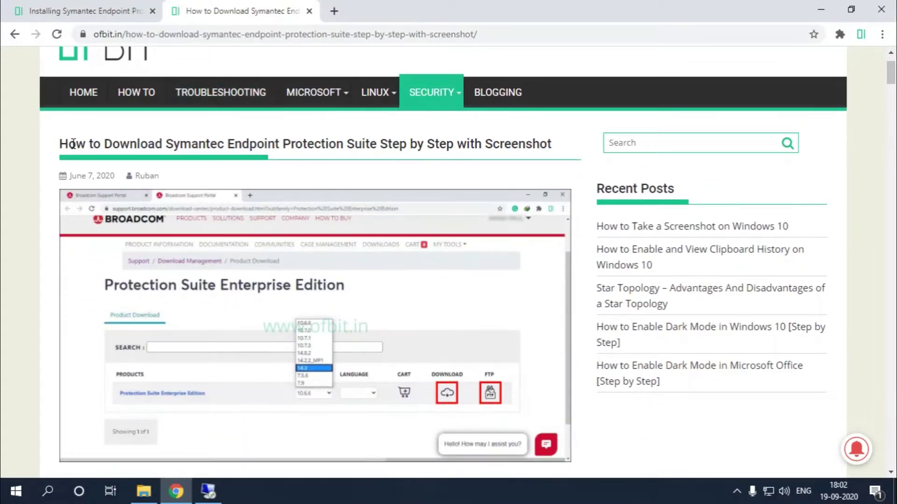
left_click_drag(69, 144, 569, 148)
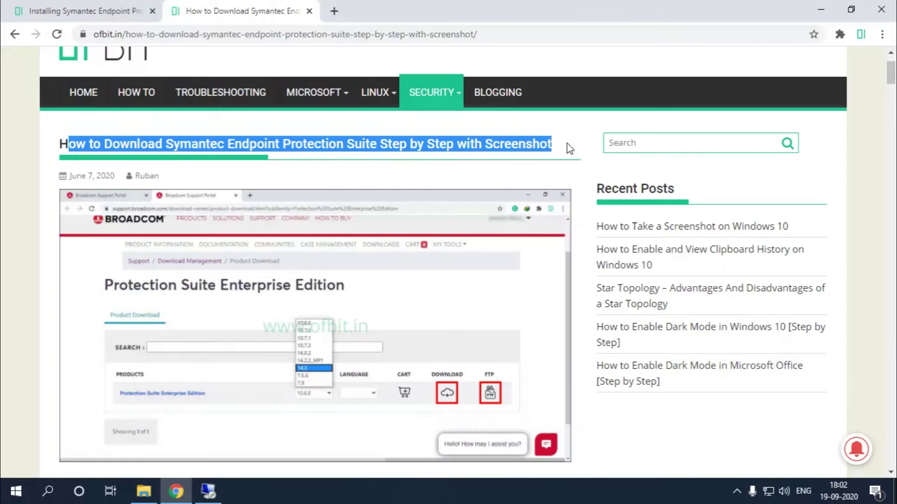
scroll(470, 196, "down", 15)
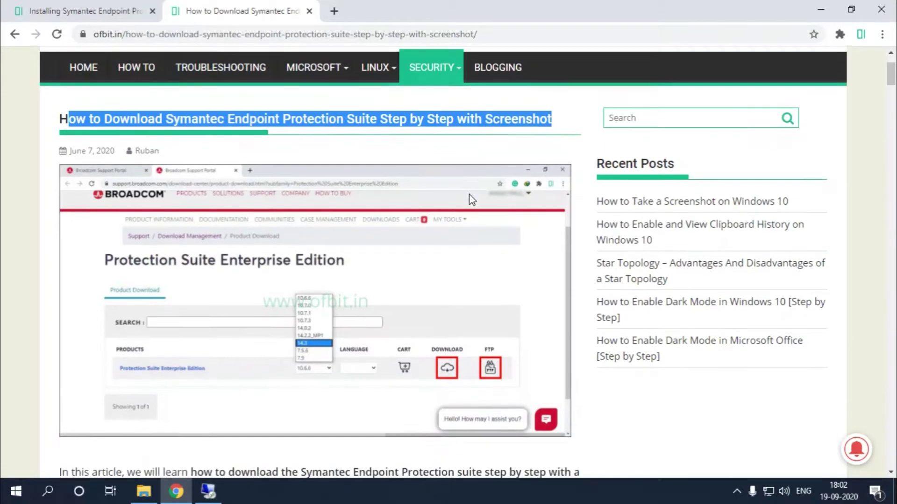
scroll(469, 200, "down", 3)
scroll(469, 200, "up", 12)
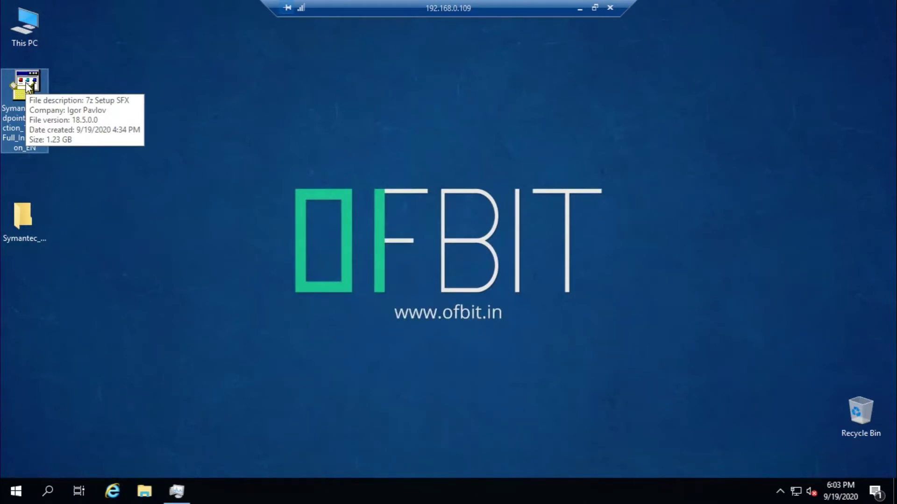
- Open the Symantec_Endpoint_Protection_14.3.0_Full_Installation_EN folder and run Setup as administrator
left_click(27, 215)
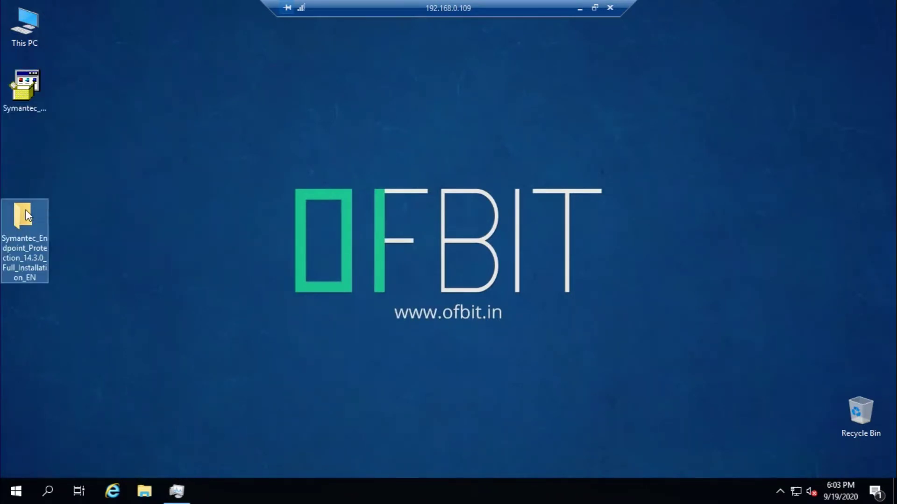
double_click(27, 214)
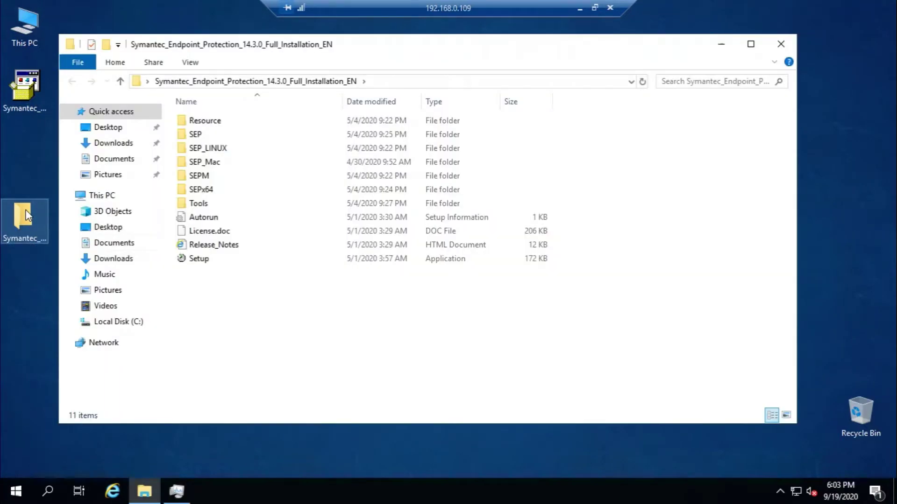
left_click(200, 263)
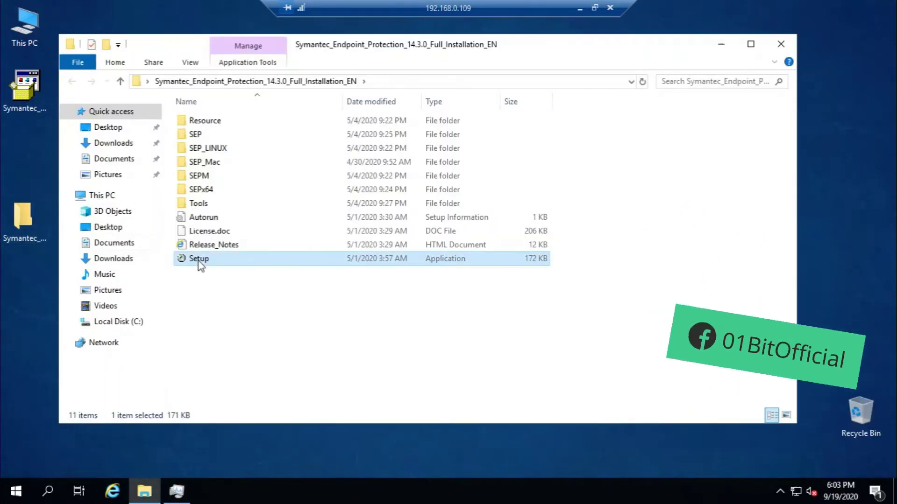
right_click(200, 264)
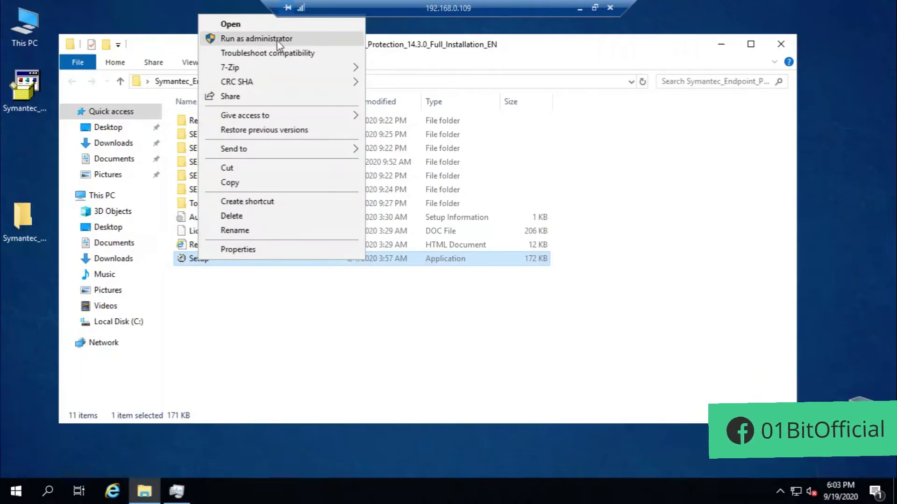
left_click(278, 38)
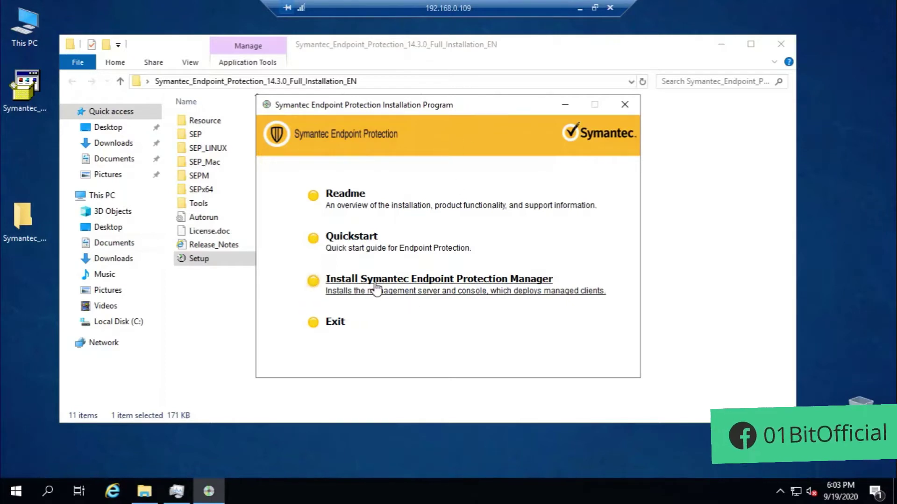
- Start Install Symantec Endpoint Protection Manager and minimize the File Explorer window
left_click(402, 283)
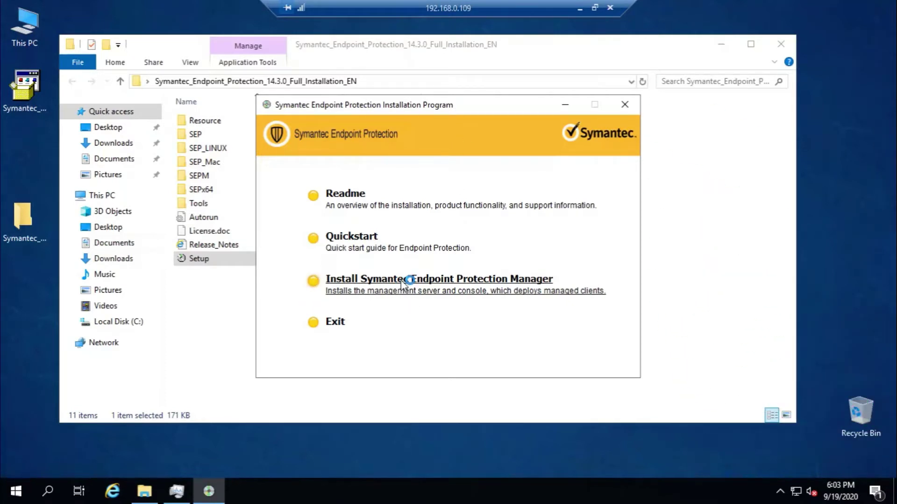
left_click(721, 46)
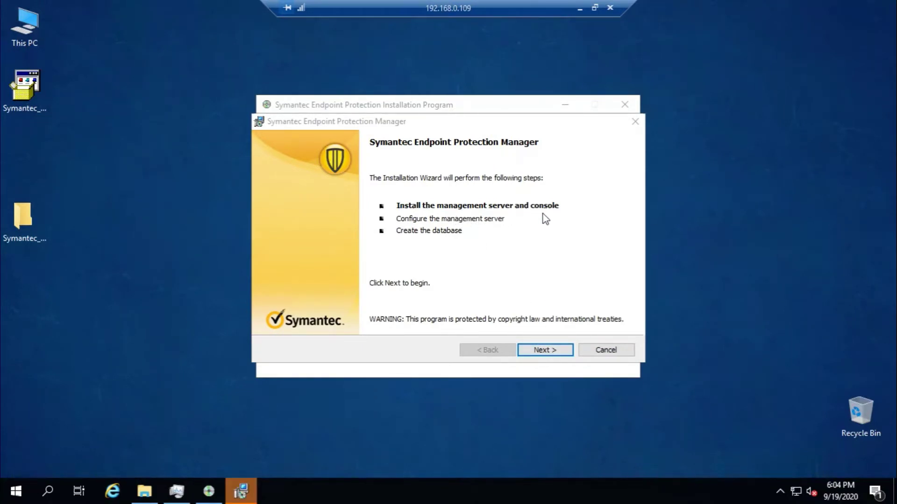
- Accept the license agreement and proceed to the Destination Folder page
left_click(544, 350)
left_click(290, 305)
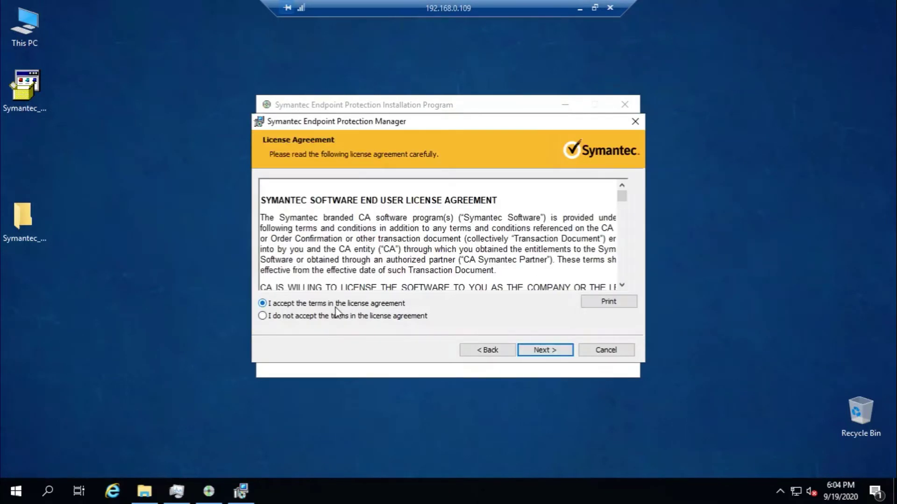
left_click(545, 351)
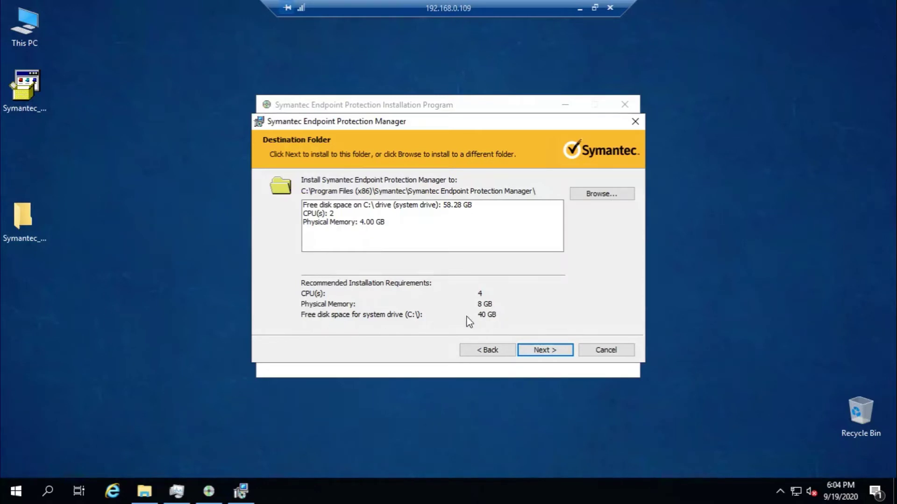
- Check the disk space, CPU and memory figures, keep the default folder, and install the server and console
left_click(314, 205)
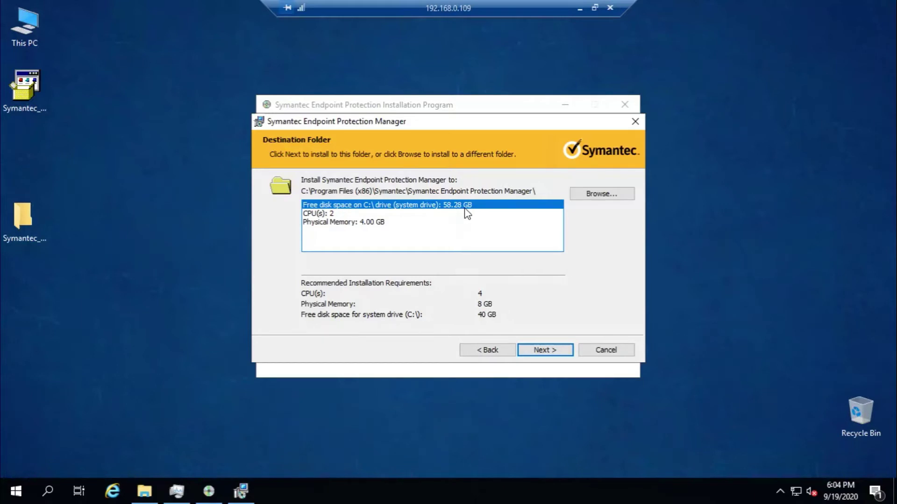
left_click(312, 214)
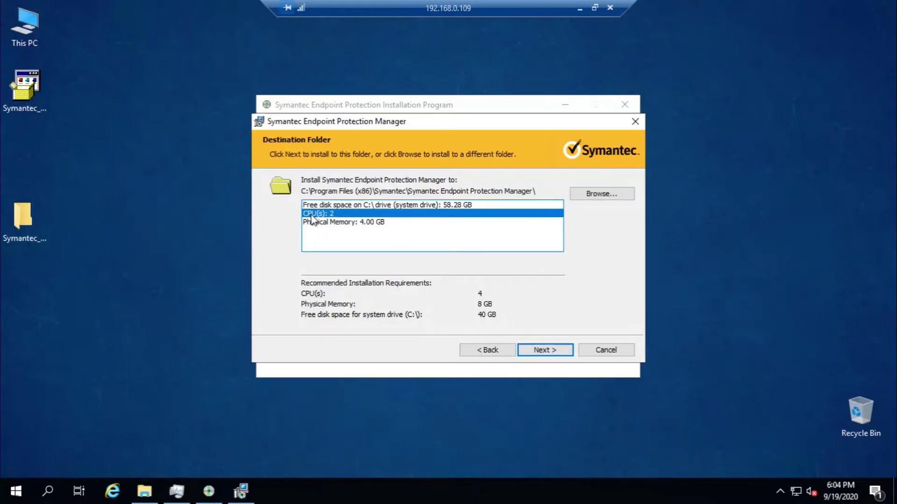
left_click(329, 223)
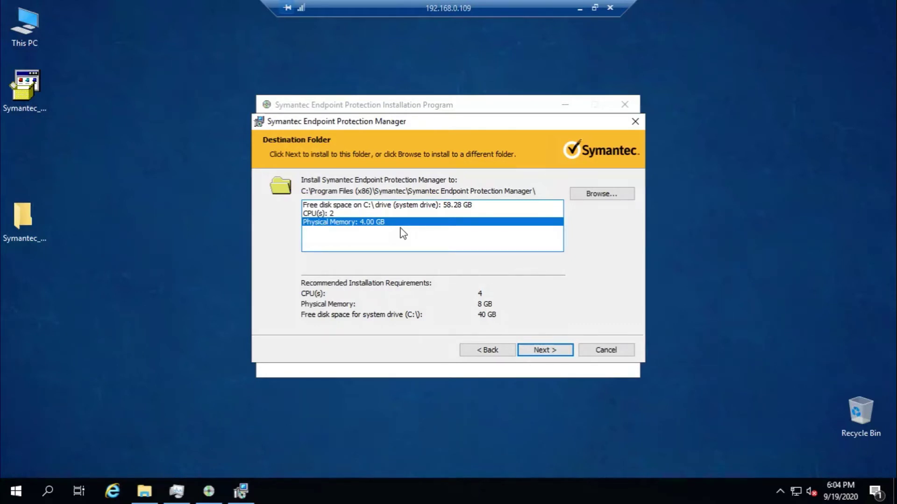
left_click(543, 351)
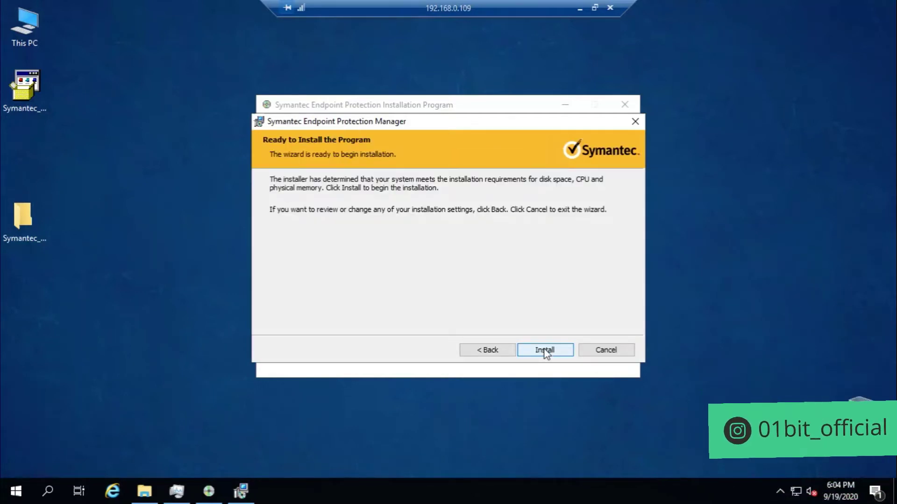
left_click(544, 351)
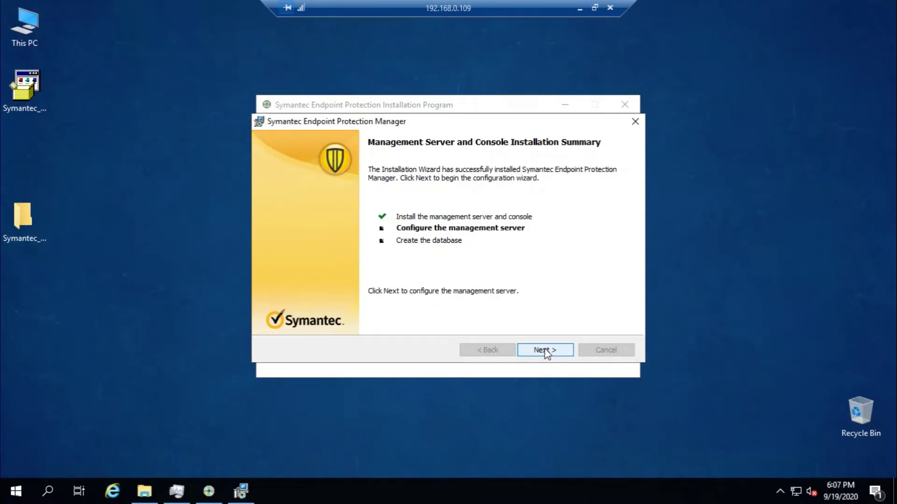
- Continue from the installation summary to launch the Management Server Configuration Wizard
left_click(544, 350)
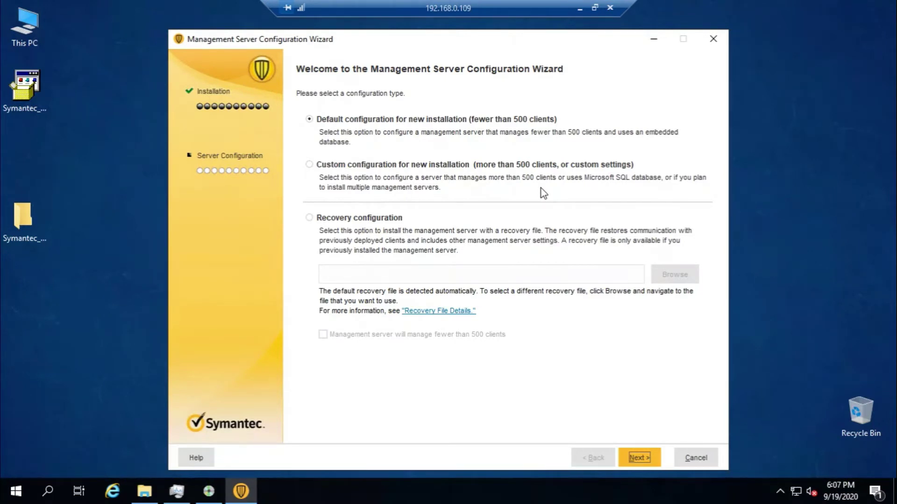
- Choose the default configuration for fewer than 500 clients and continue
left_click(326, 168)
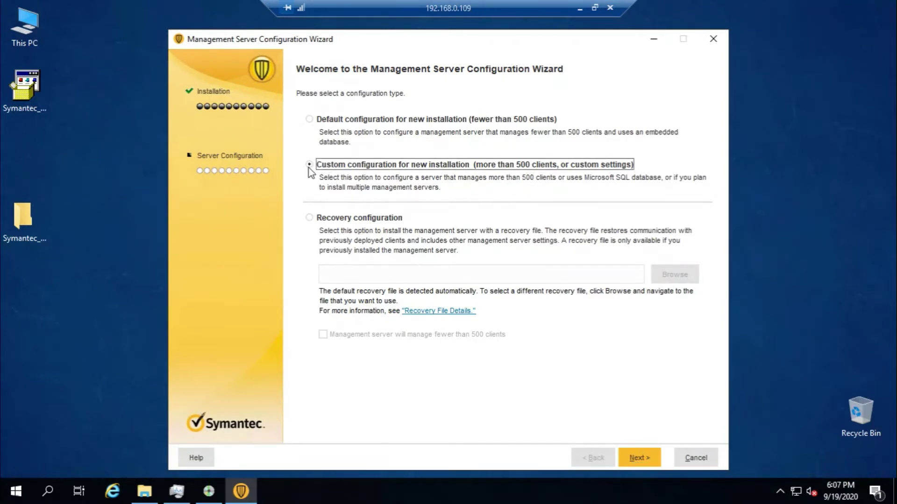
left_click(367, 122)
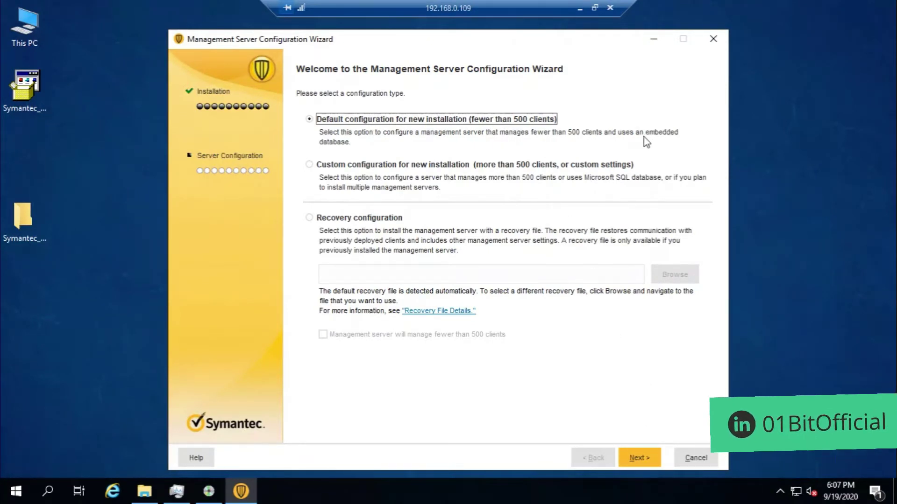
left_click(638, 461)
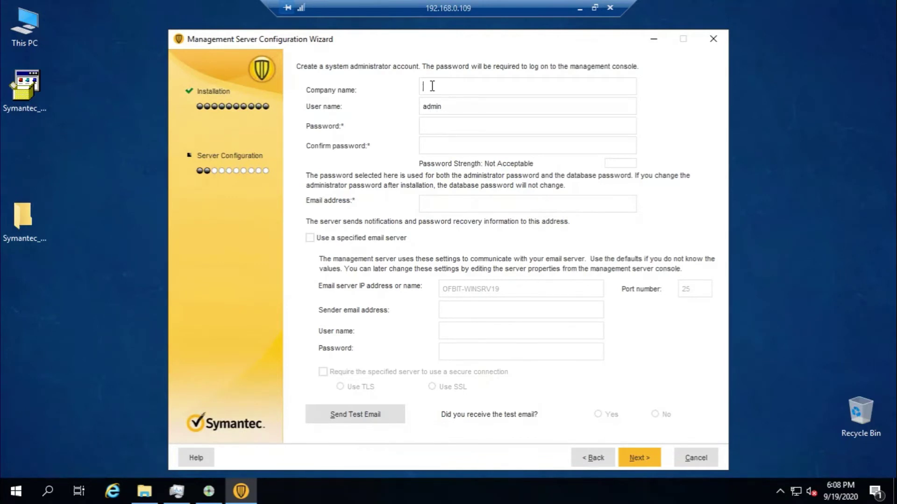
- Enter company name OFBIT, the admin password and its confirmation, and the admin e-mail address, then submit
type("oFBIT")
left_click(434, 127)
type("••••••••••")
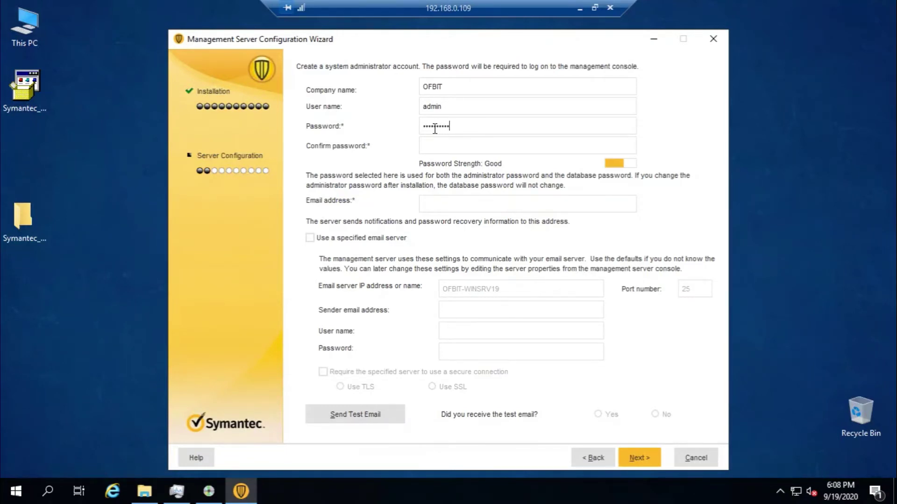
left_click(435, 148)
type("•••••••••••")
left_click(450, 204)
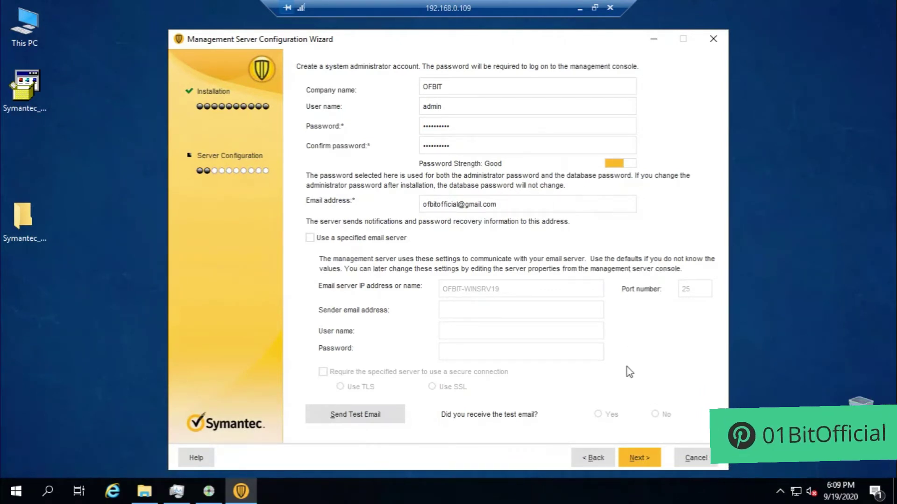
left_click(636, 458)
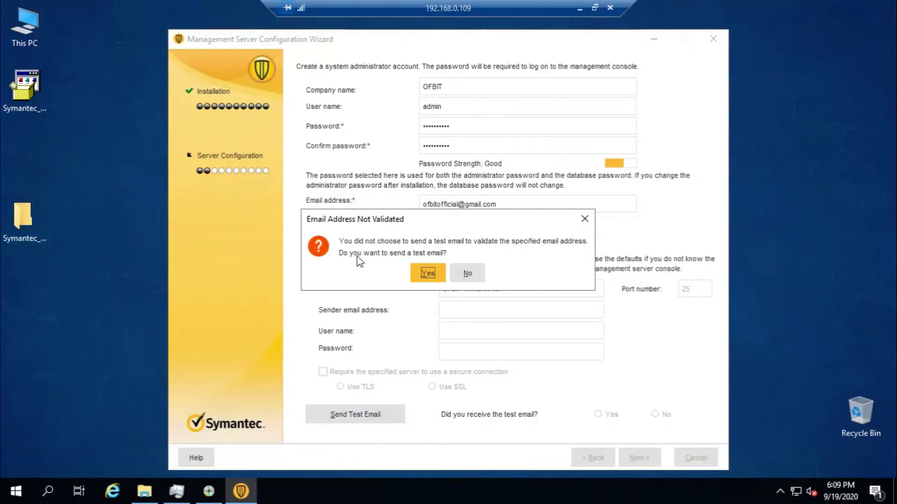
- Decline the test e-mail, turn off LiveUpdate during installation, and continue to Server Data Collection
left_click(467, 273)
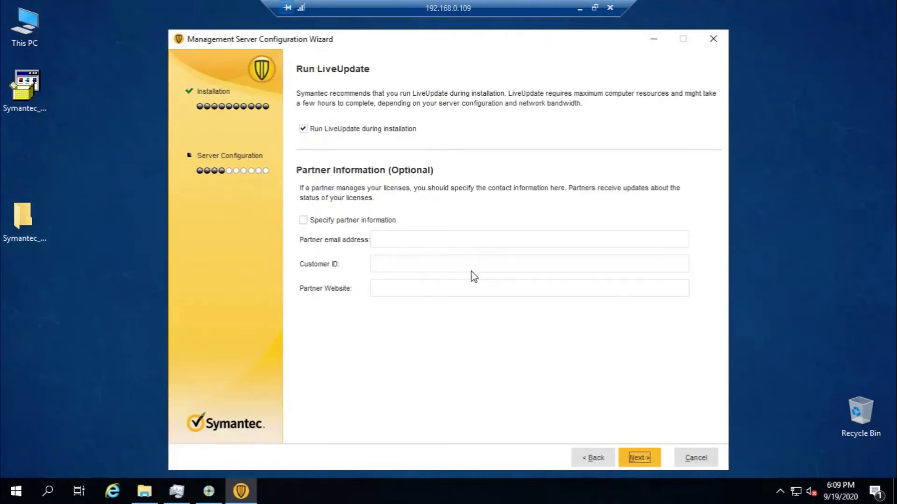
left_click(305, 132)
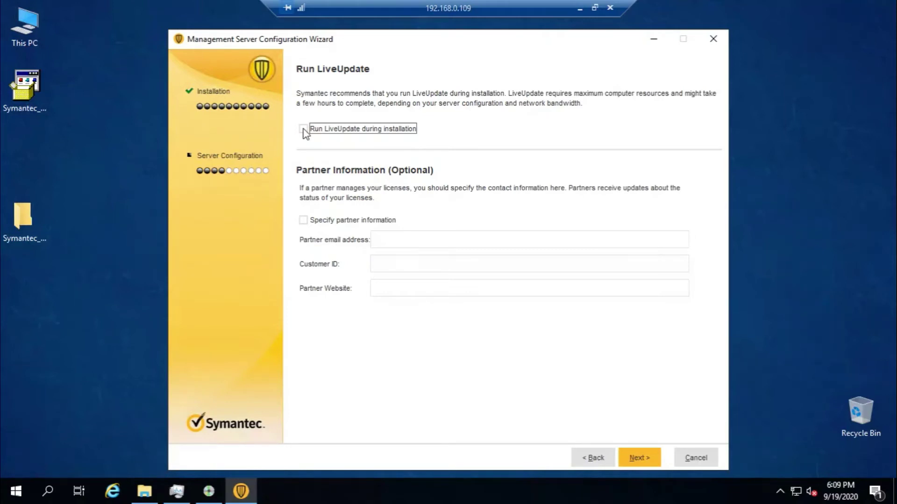
left_click(648, 462)
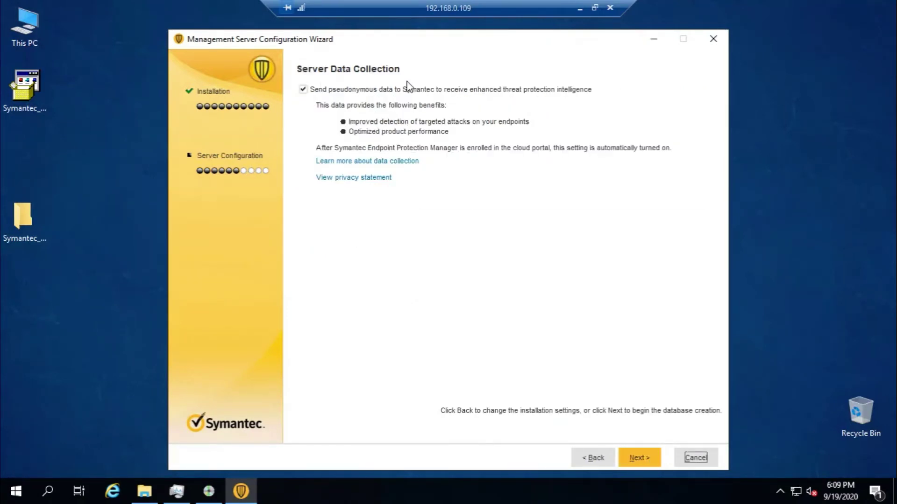
- Keep 'Send pseudonymous data to Symantec' enabled and start creating the database
left_click(302, 90)
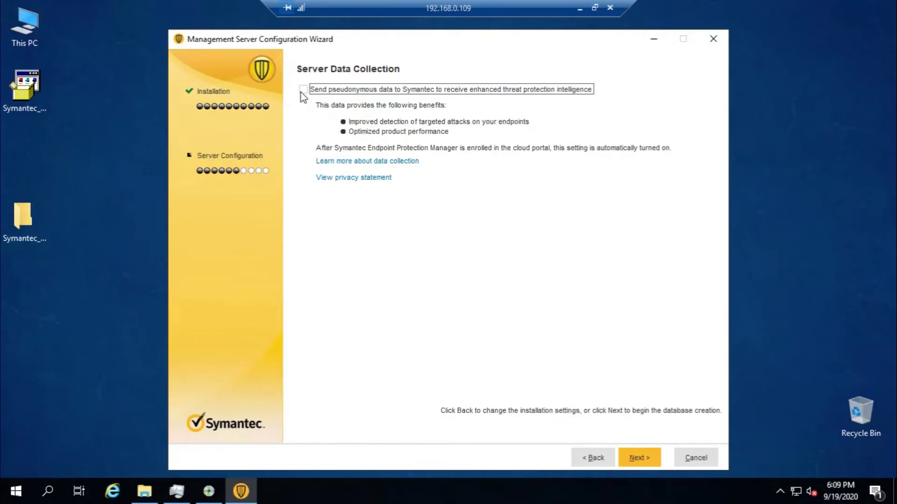
left_click(301, 91)
left_click(642, 460)
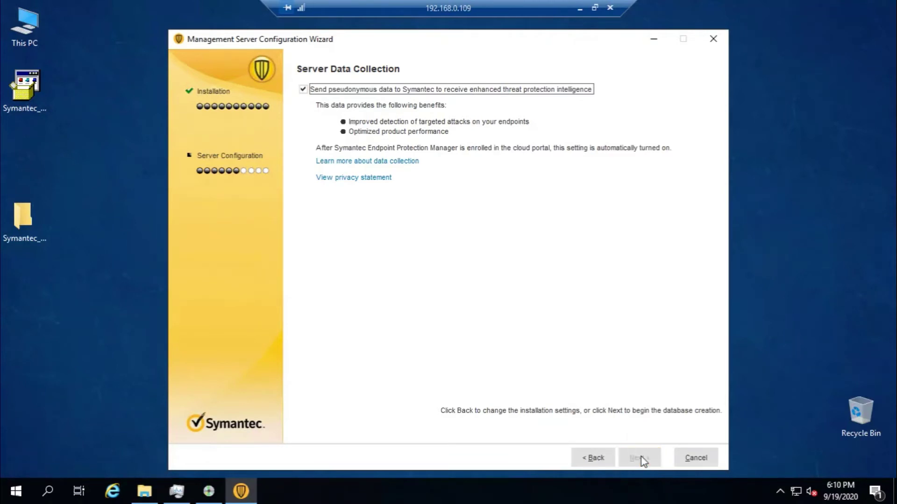
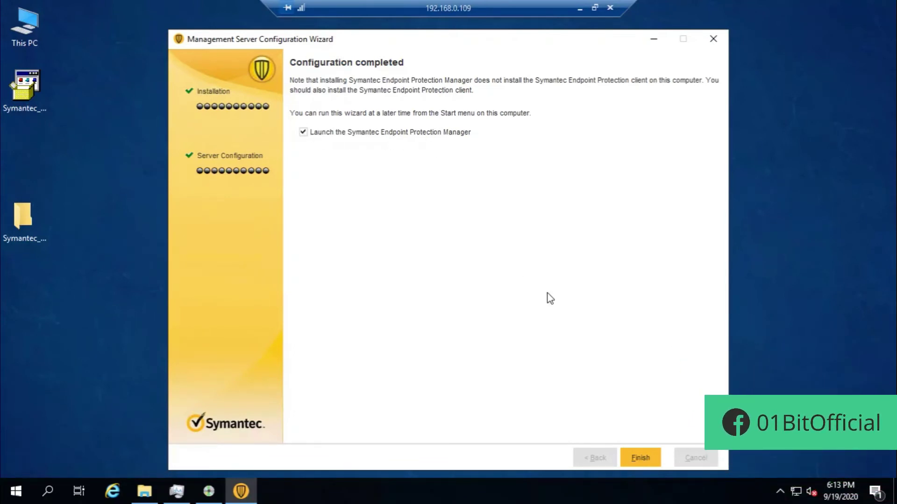
- Finish the configuration wizard with Launch Symantec Endpoint Protection Manager left checked
left_click(638, 459)
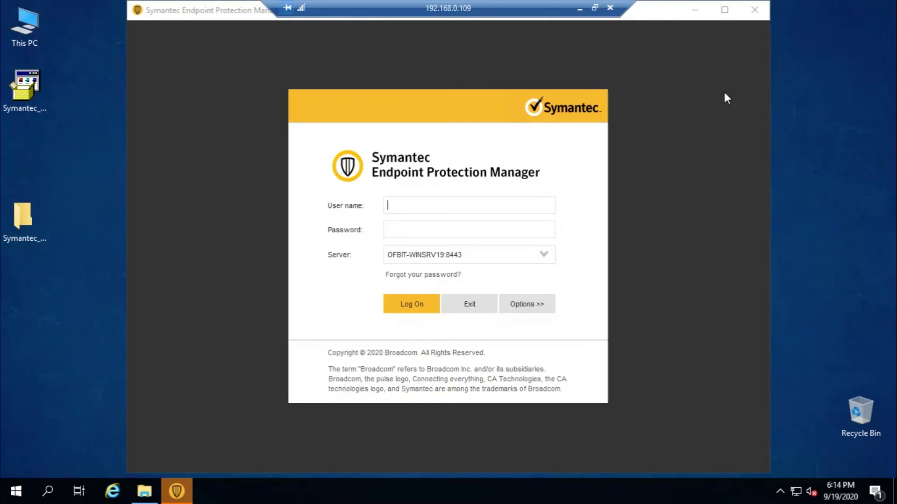
- Log on to the management server with user name admin and the account password
left_click(422, 206)
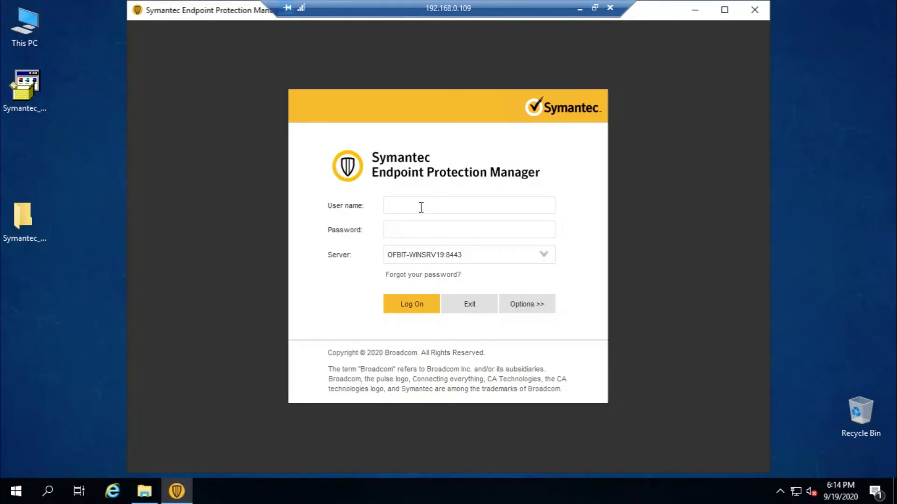
type("admin")
key("Tab")
type("••••••••••")
left_click(412, 306)
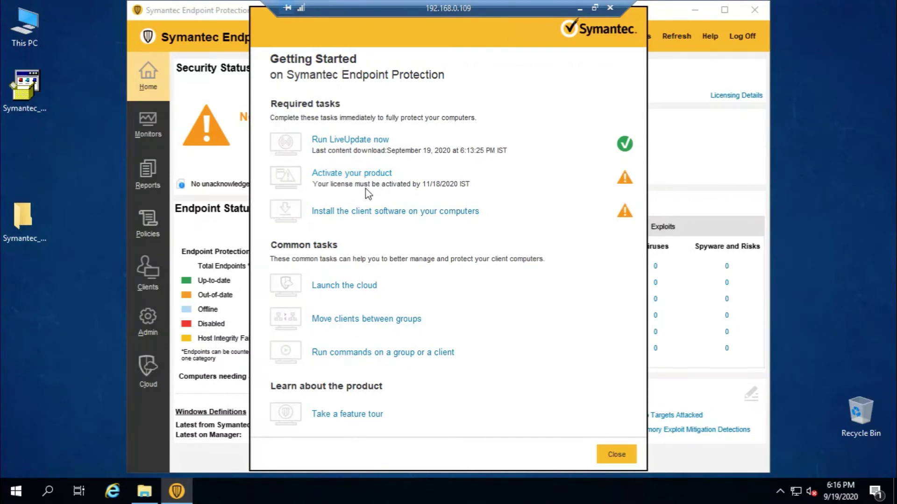
- Dismiss the Getting Started window with Esc to show the Home dashboard
key("Escape")
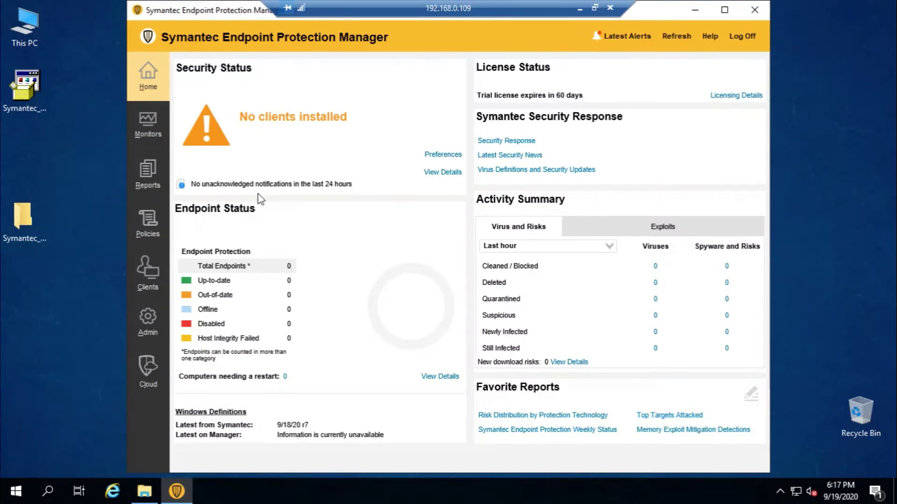
triple_click(180, 210)
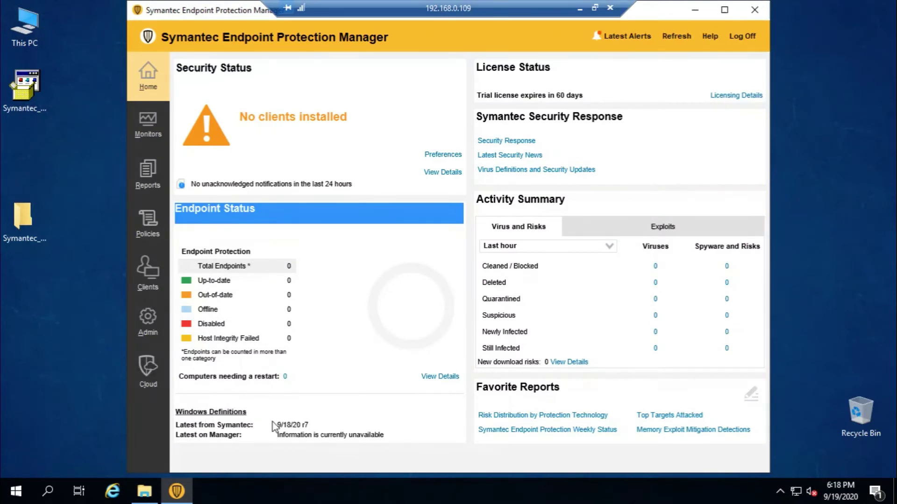
left_click_drag(279, 426, 306, 425)
left_click(302, 428)
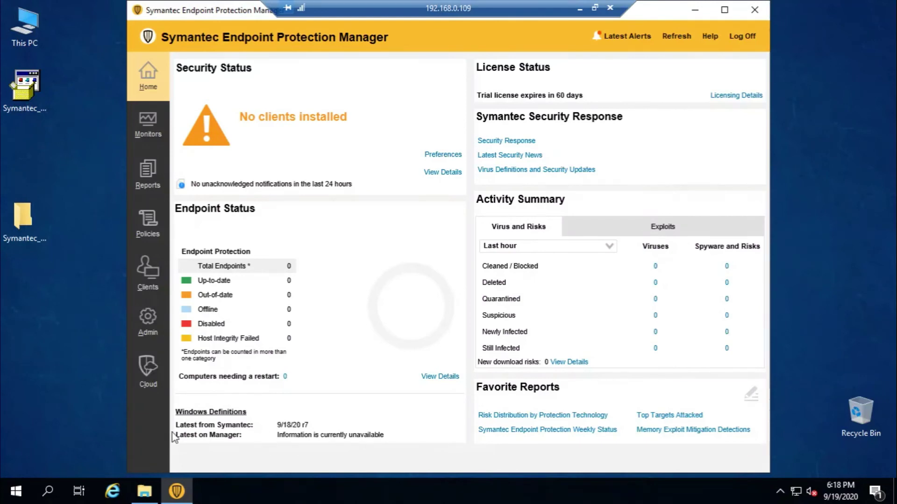
left_click_drag(183, 435, 377, 437)
left_click_drag(278, 435, 388, 435)
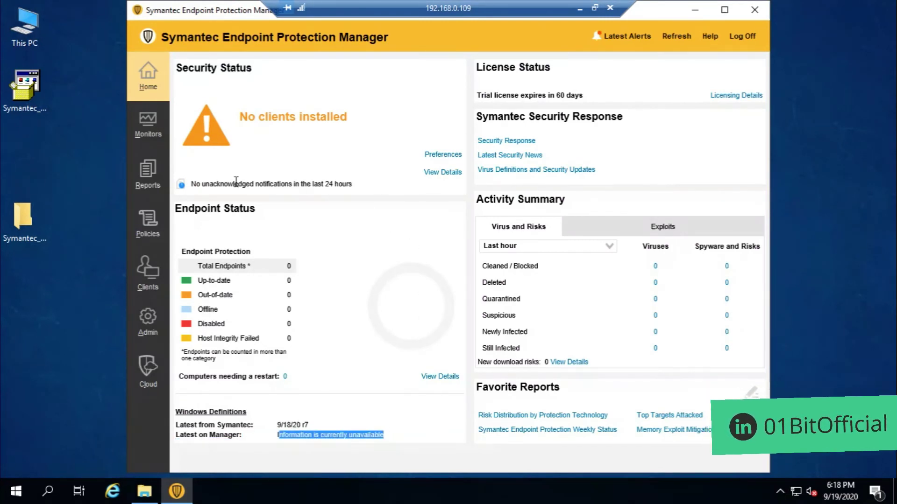
- Tour the Monitors Summary, Logs, Command Status and Notifications tabs, then go to Reports
left_click(152, 133)
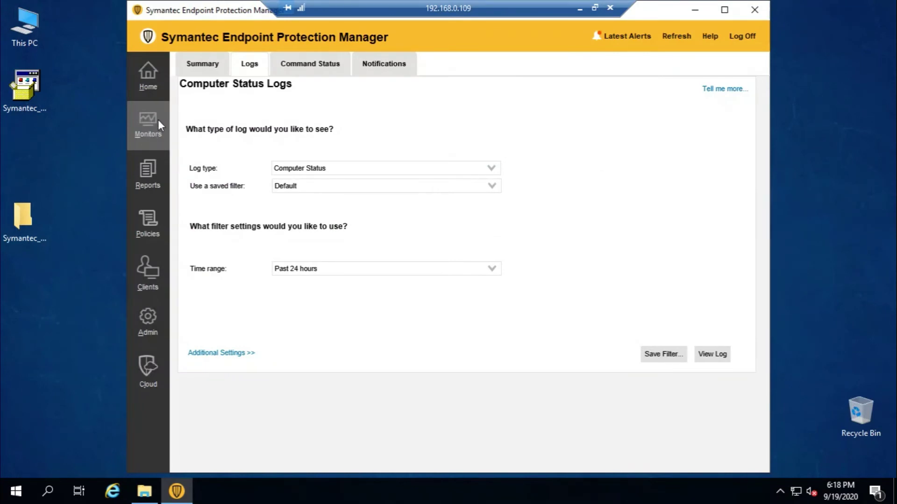
left_click(196, 64)
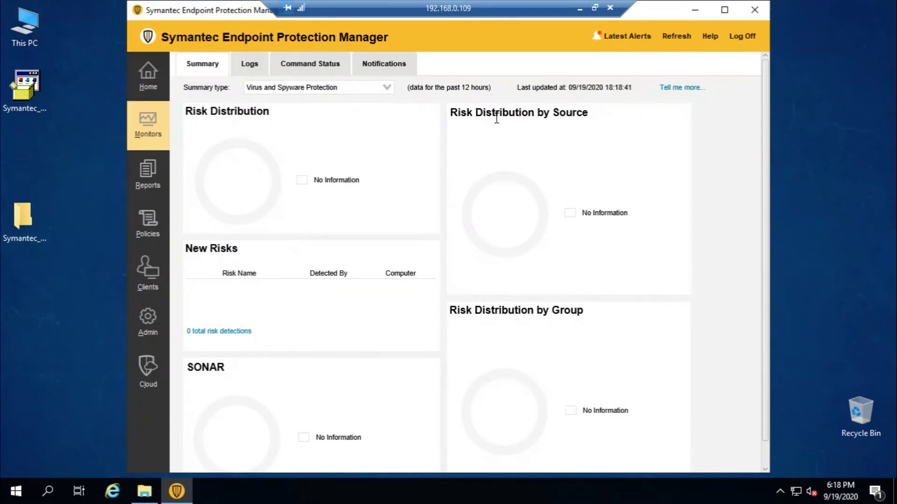
left_click(257, 66)
left_click(319, 68)
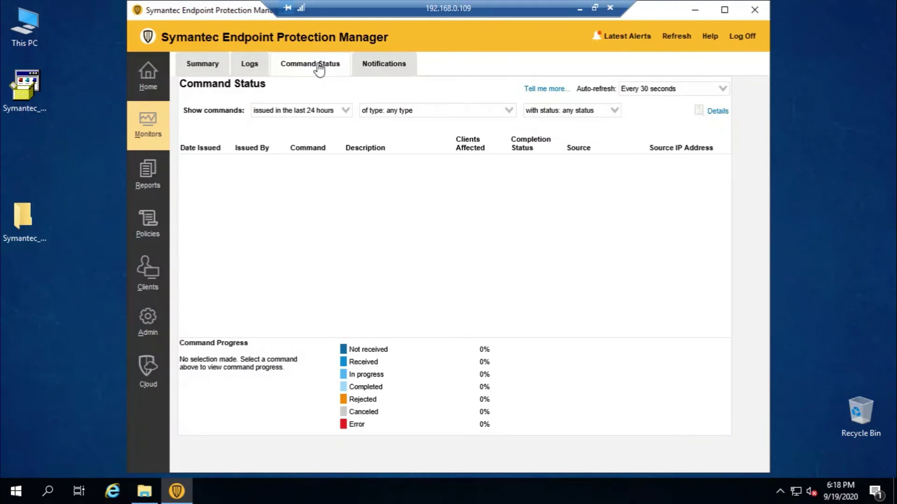
left_click(387, 64)
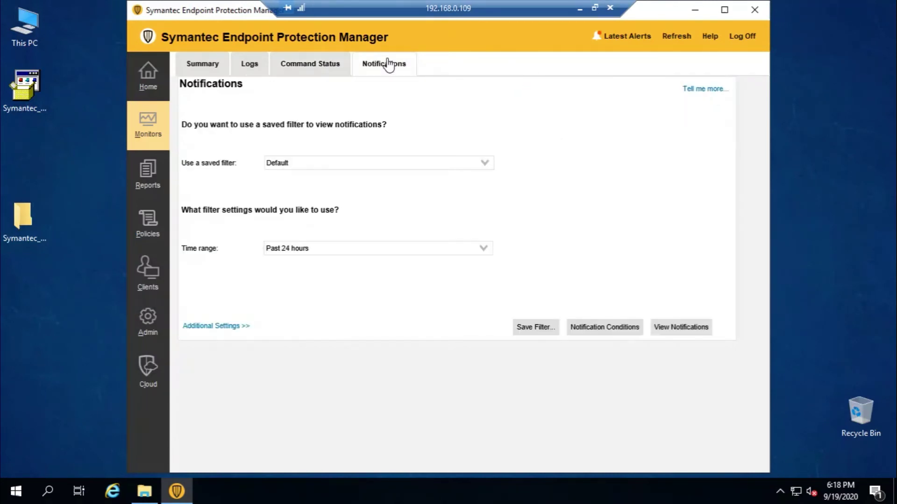
left_click(140, 181)
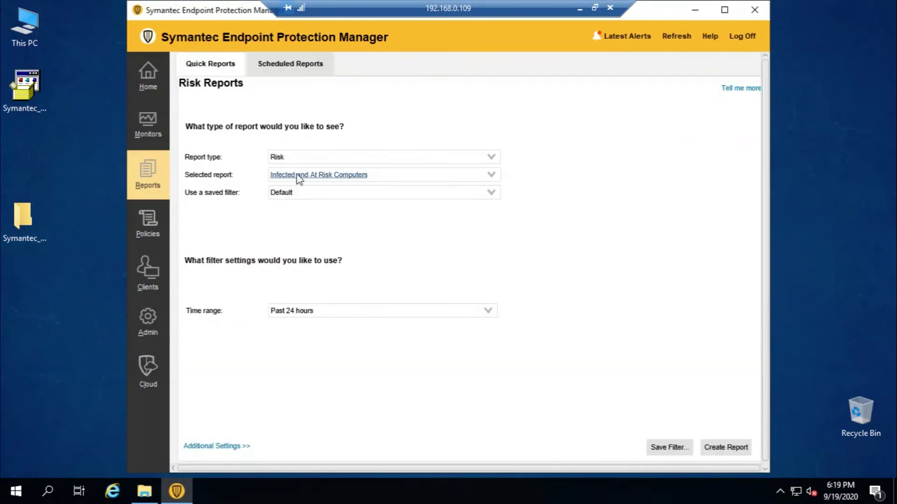
- View the Scheduled Reports list, then switch to the Policies section
left_click(298, 69)
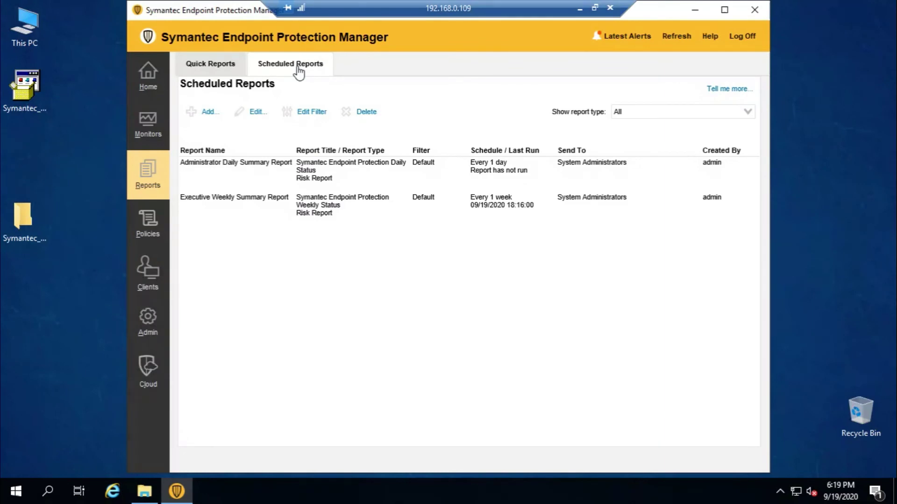
left_click(152, 229)
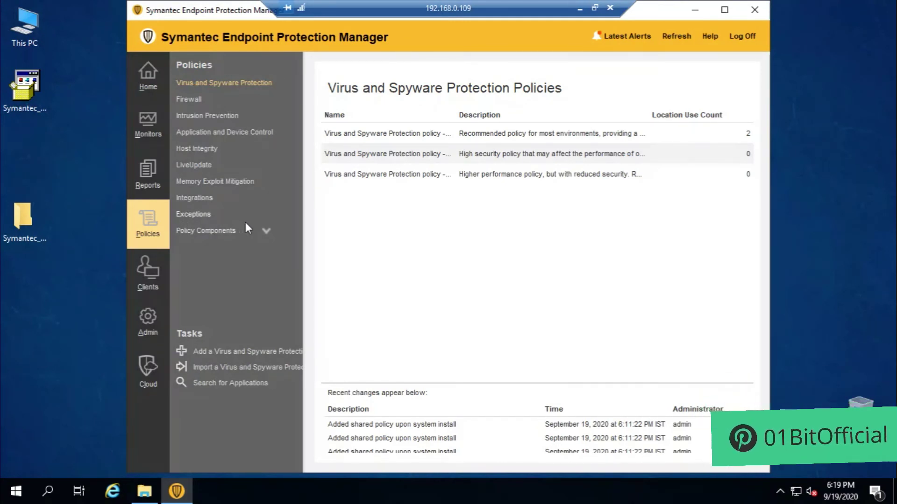
- Expand Policy Components, then show the My Company client list under Clients
left_click(266, 231)
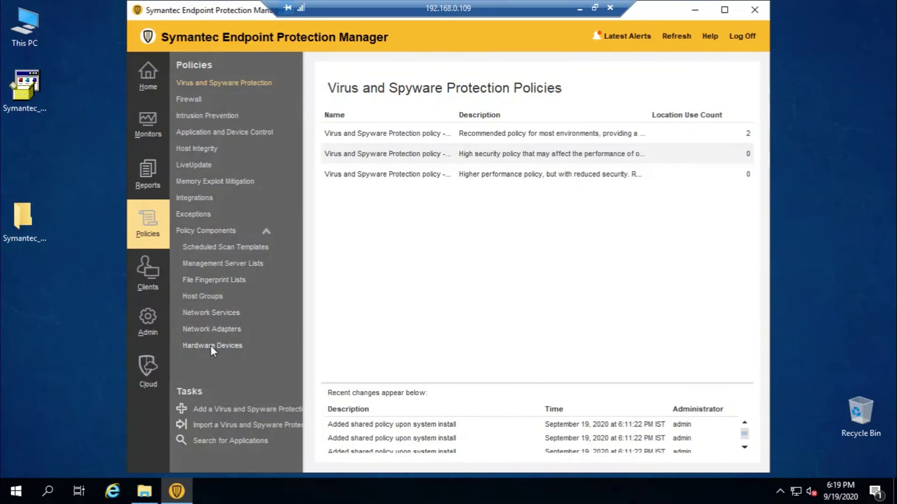
left_click(153, 273)
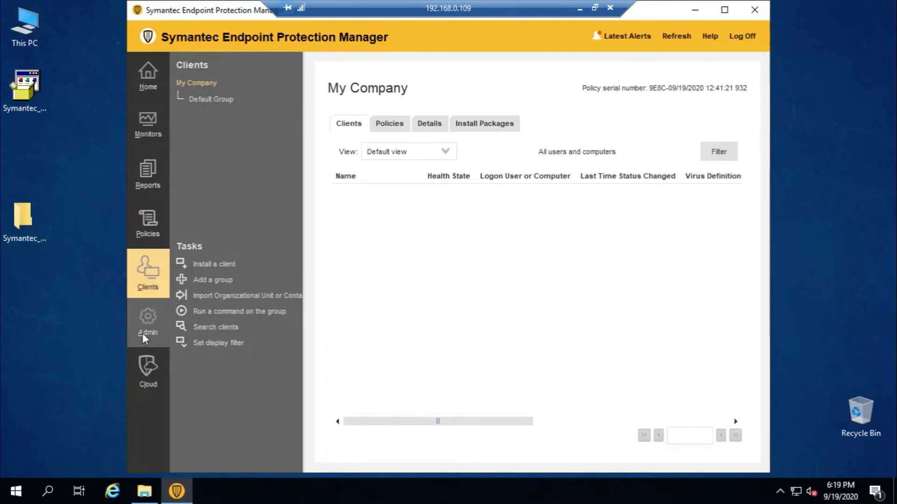
- Open the Admin section to display the admin account's details
left_click(147, 318)
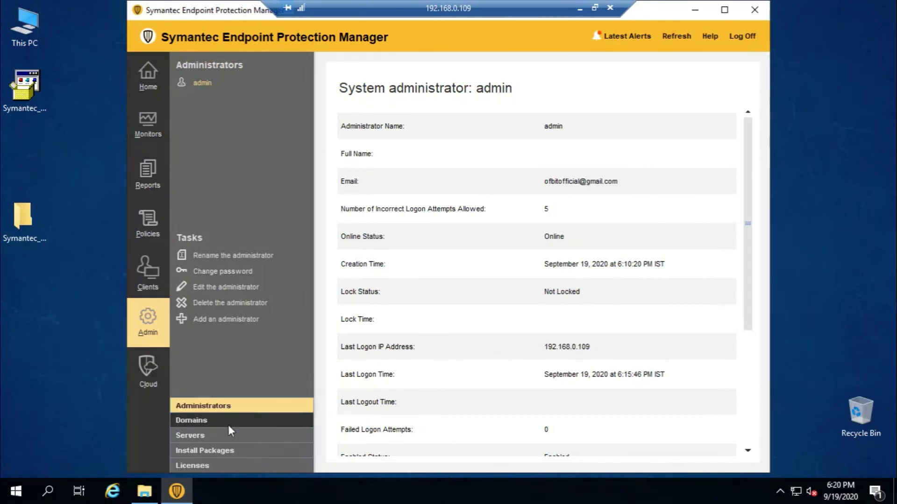
- Review the Domains, Servers, Install Packages, Licenses and Cloud pages, then return Home
left_click(203, 422)
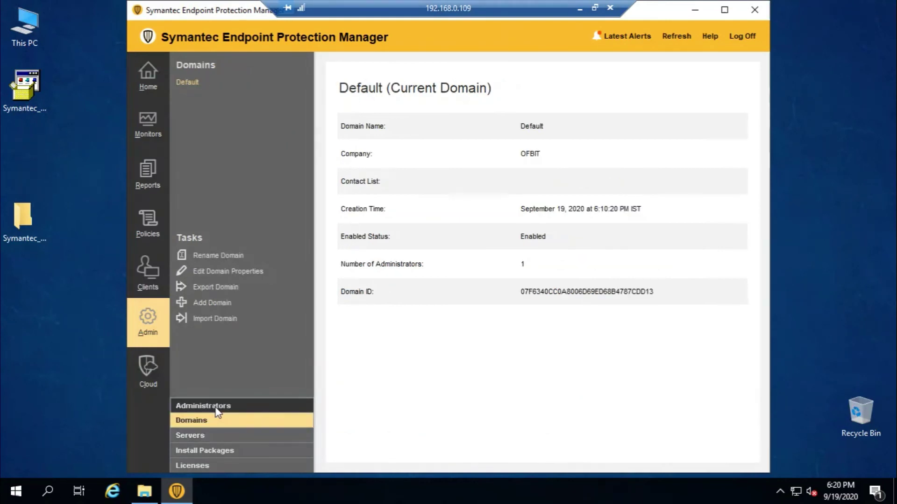
left_click(216, 411)
left_click(204, 425)
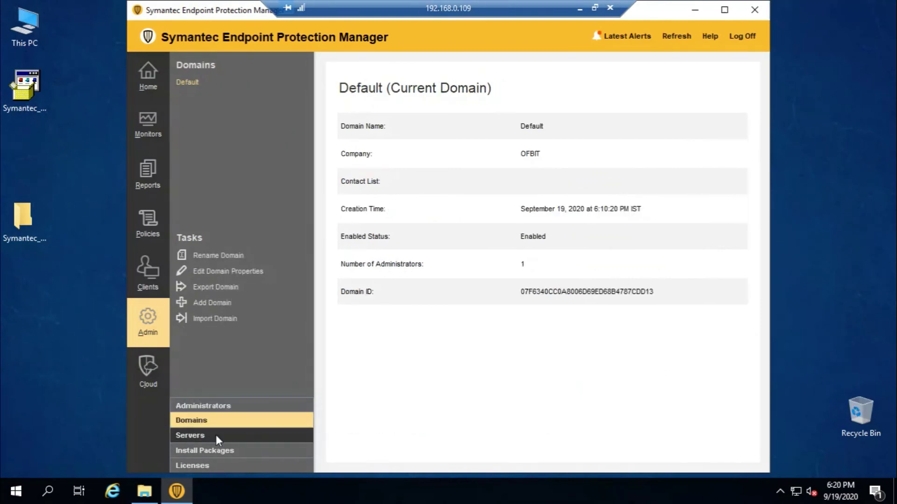
left_click(215, 435)
left_click(236, 451)
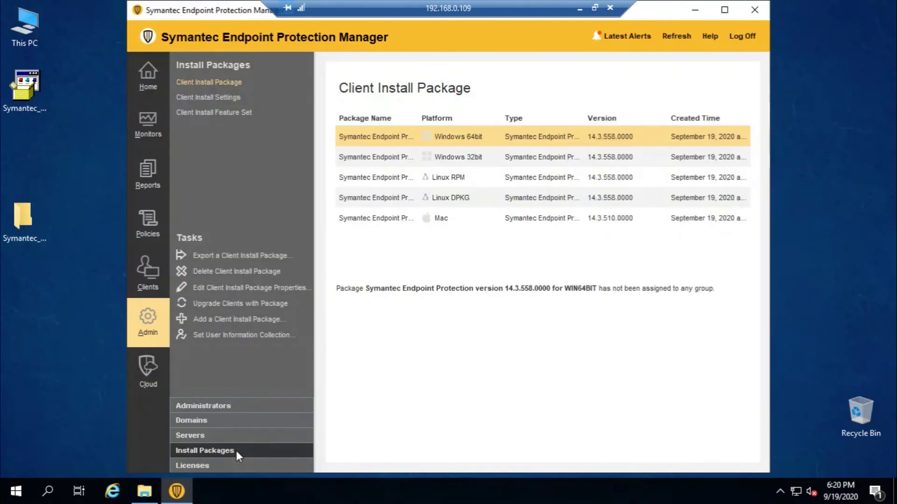
left_click(203, 462)
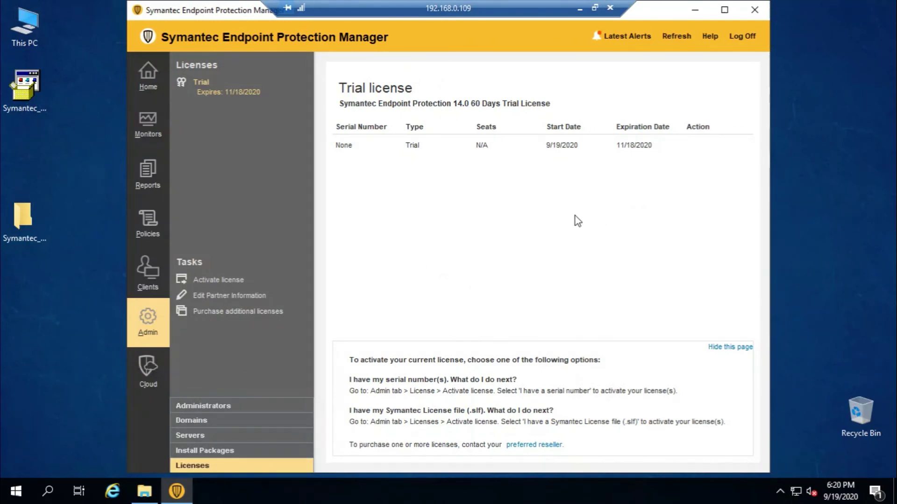
left_click(150, 363)
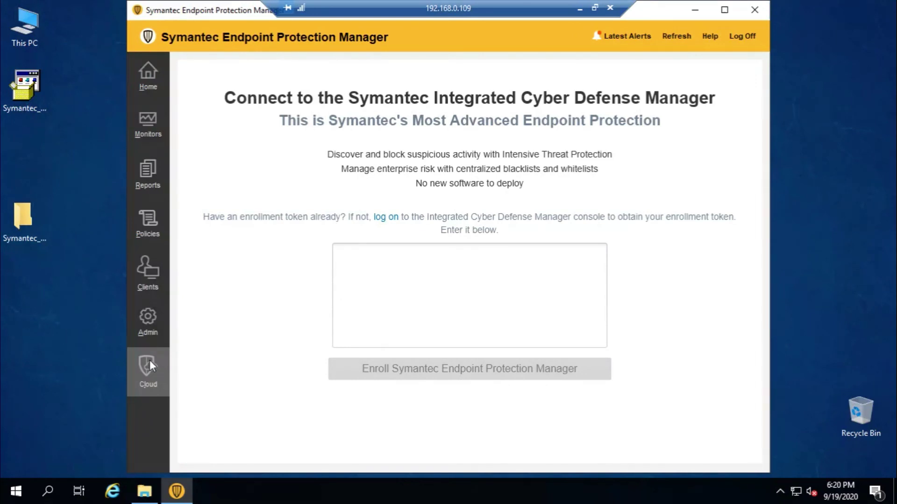
left_click(677, 38)
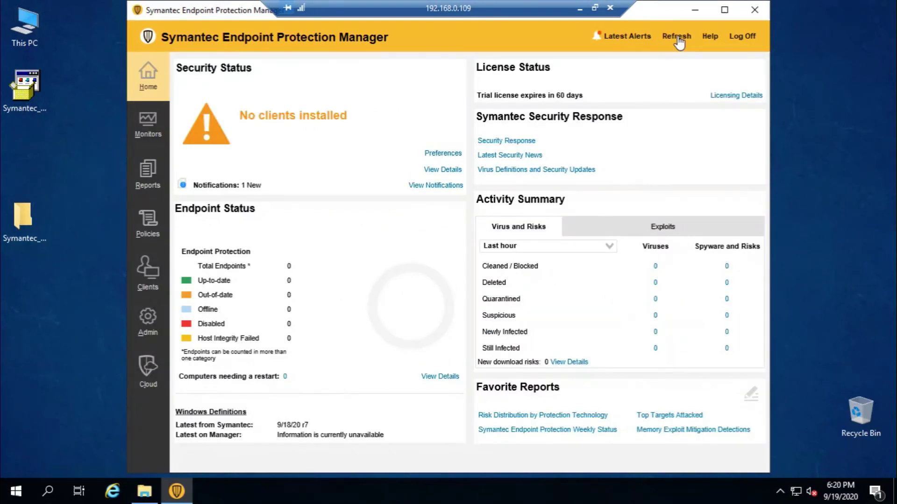